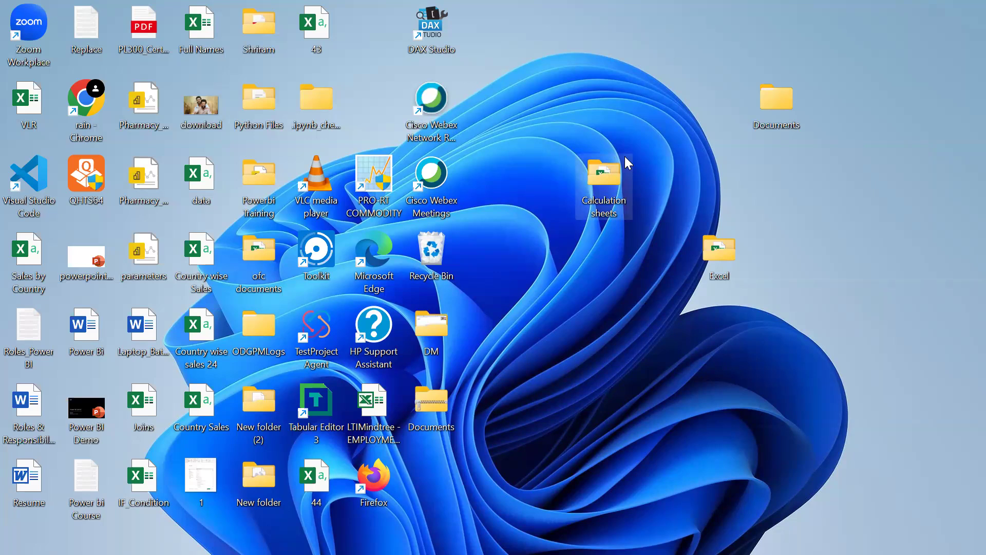
Search the computer for Microsoft Store and launch it
{"action": "key", "text": "super"}
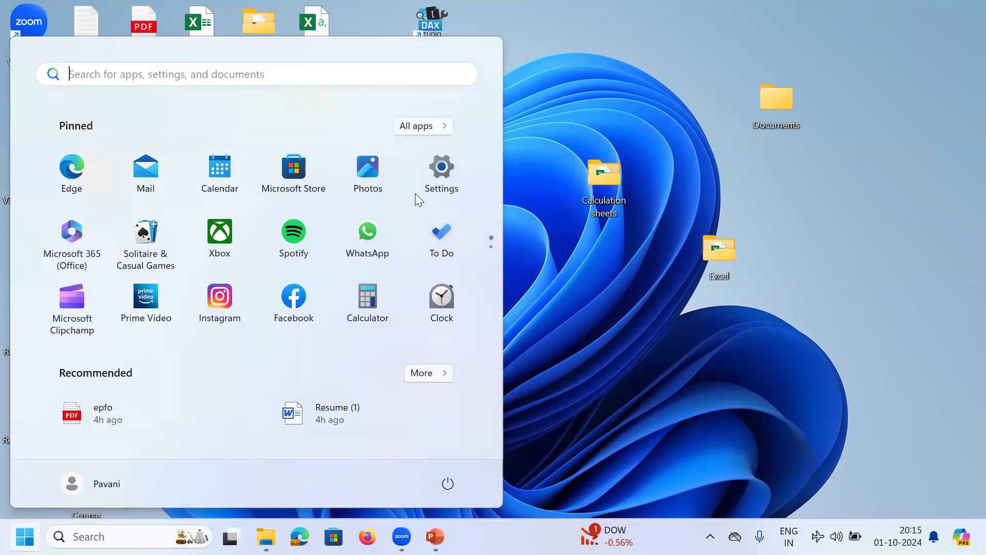
{"action": "type", "text": "pow"}
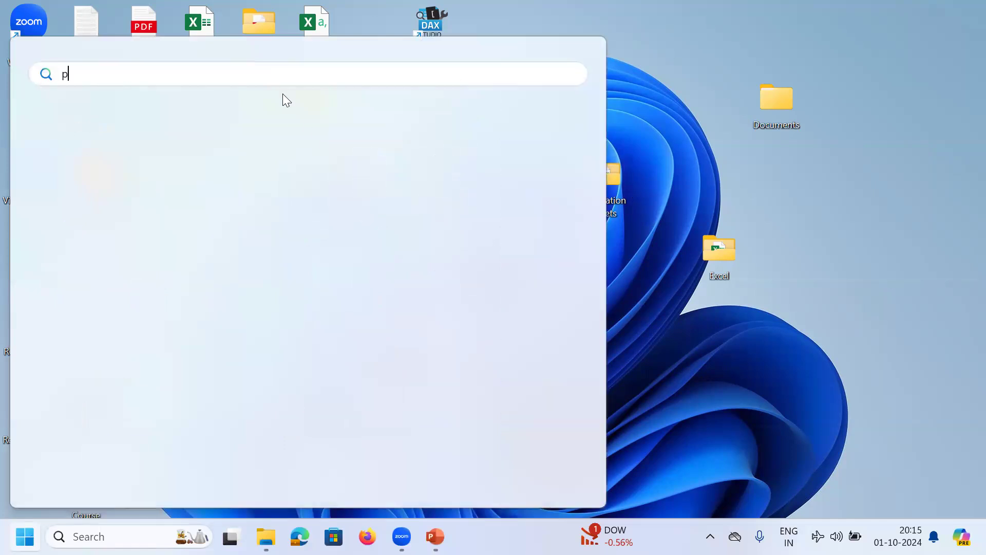
{"action": "key", "text": "BackSpace"}
{"action": "key", "text": "BackSpace"}
{"action": "key", "text": "BackSpace"}
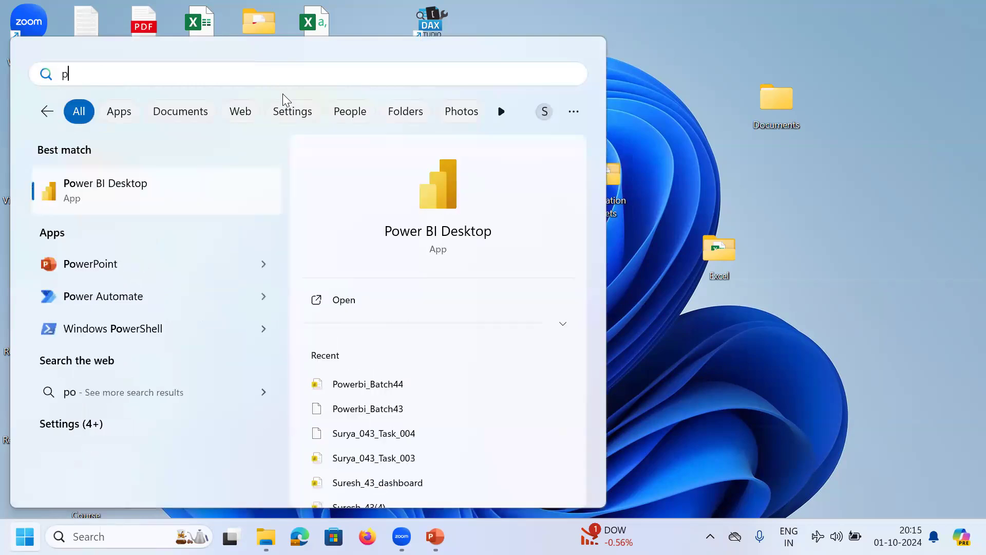
{"action": "type", "text": "mic"}
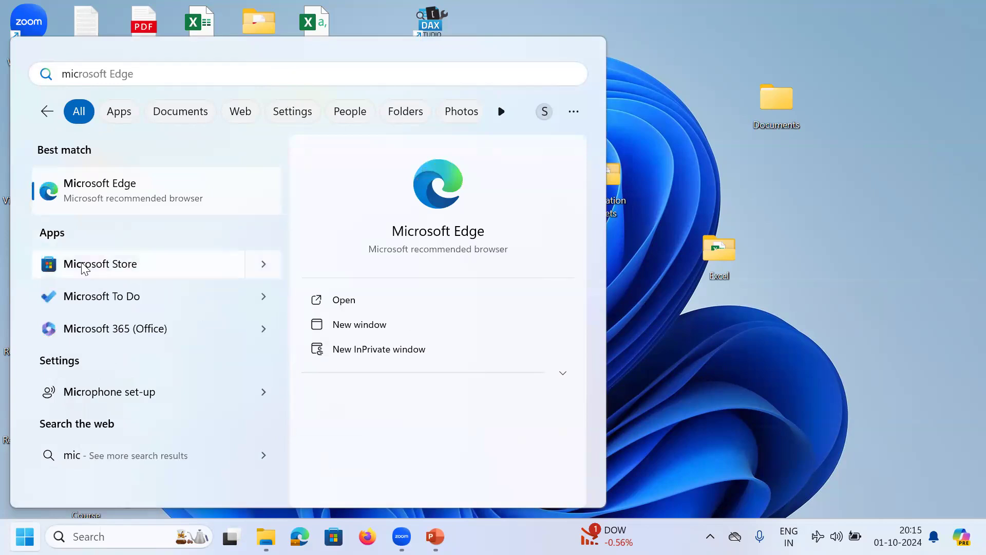
{"action": "left_click", "coordinate": [111, 268]}
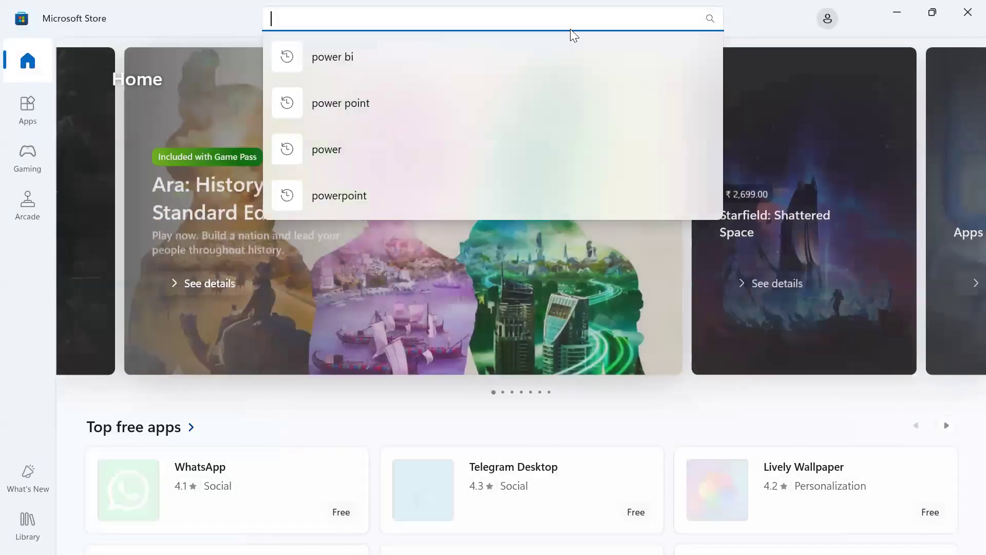
Search the store for "power bi" and open the Power BI Desktop product page
{"action": "type", "text": "power bi"}
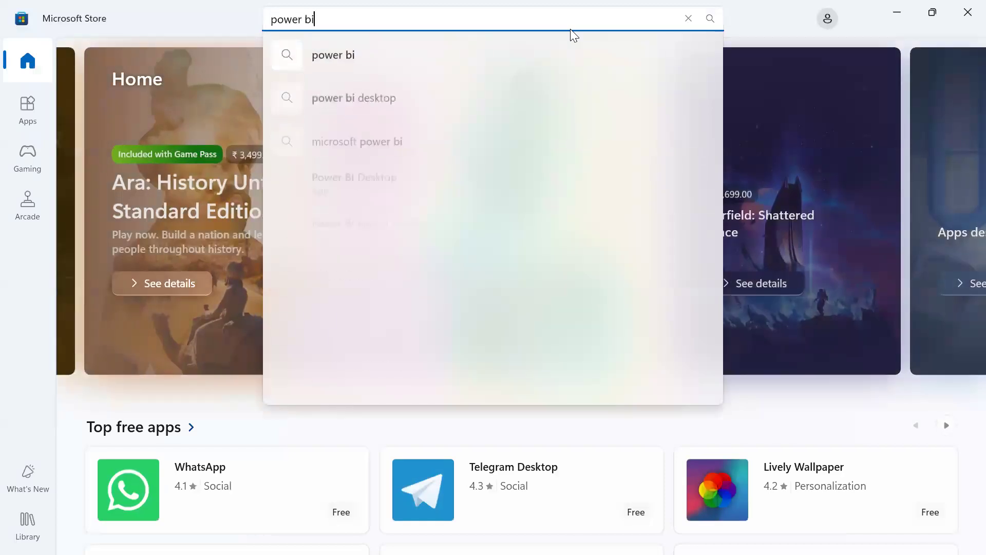
{"action": "key", "text": "Return"}
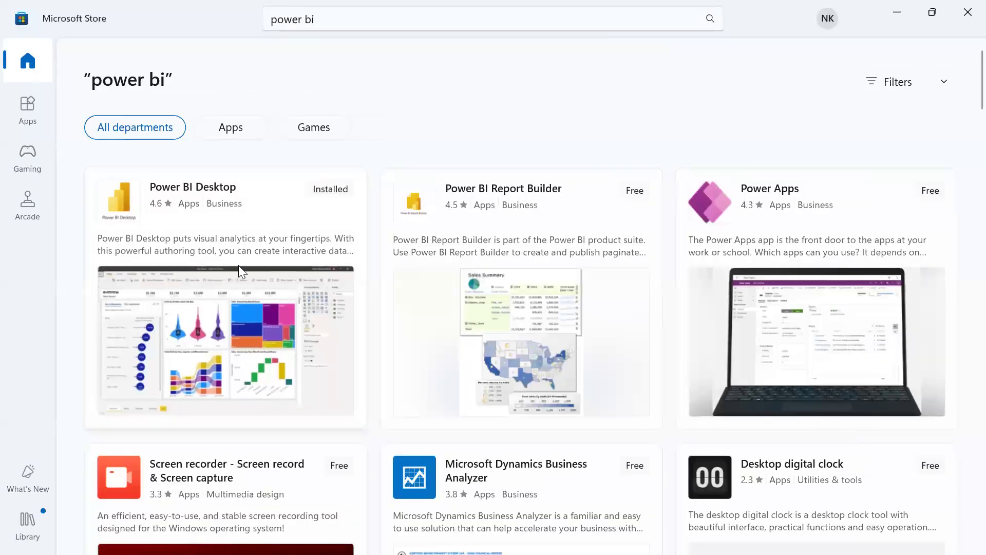
{"action": "left_click", "coordinate": [230, 226]}
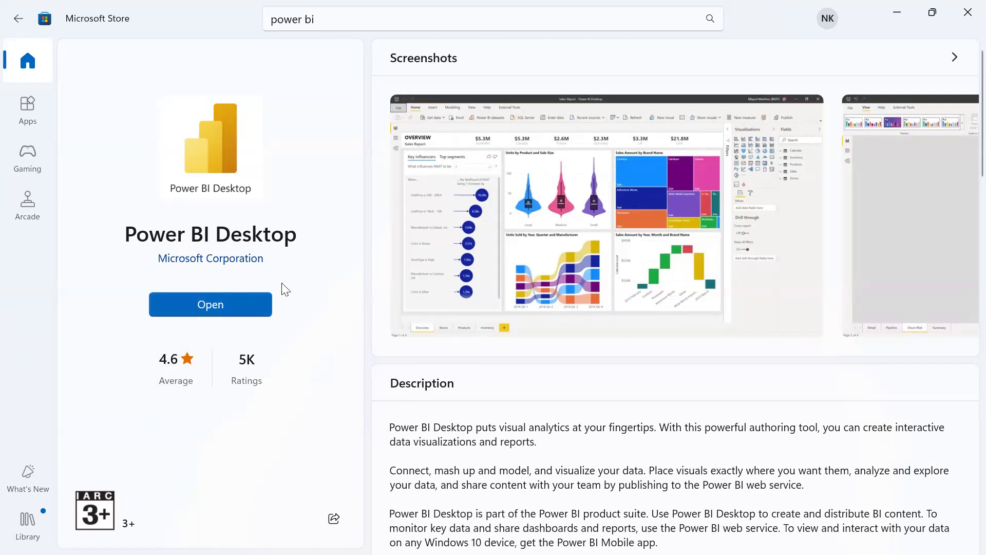
Launch Power BI Desktop from its store page and start a blank report
{"action": "left_click", "coordinate": [242, 304]}
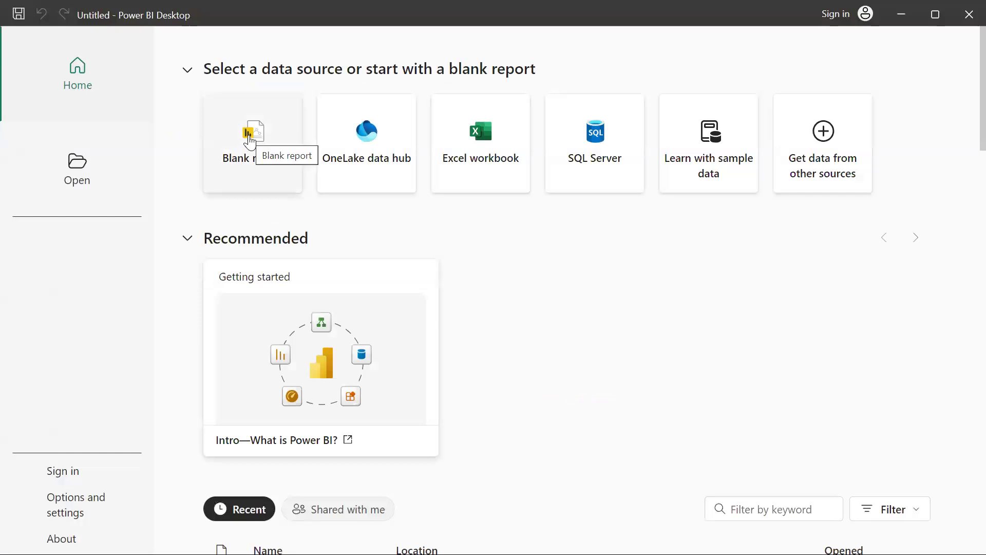
{"action": "left_click", "coordinate": [249, 140]}
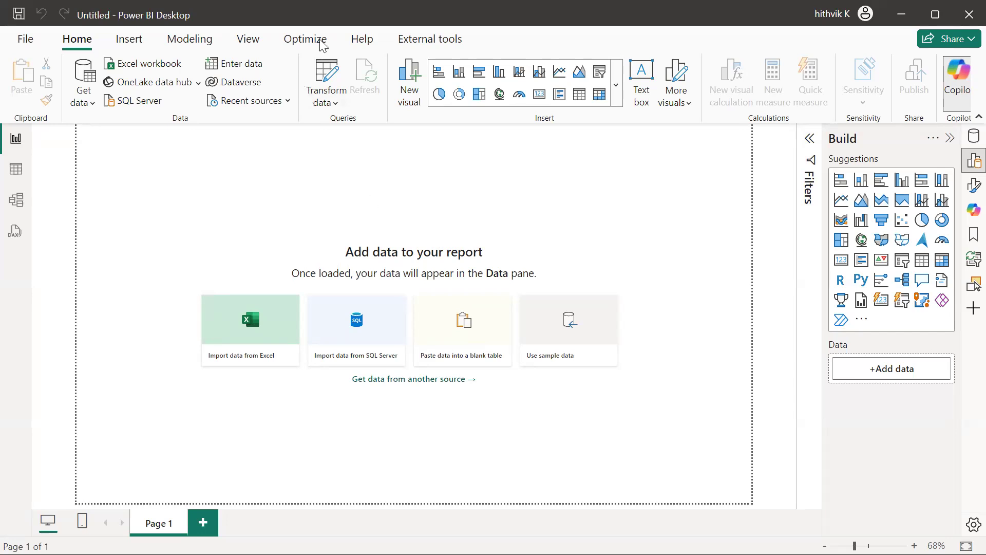
Check the installed Power BI Desktop version and release month in the About information, and return to the Home commands
{"action": "left_click", "coordinate": [247, 46]}
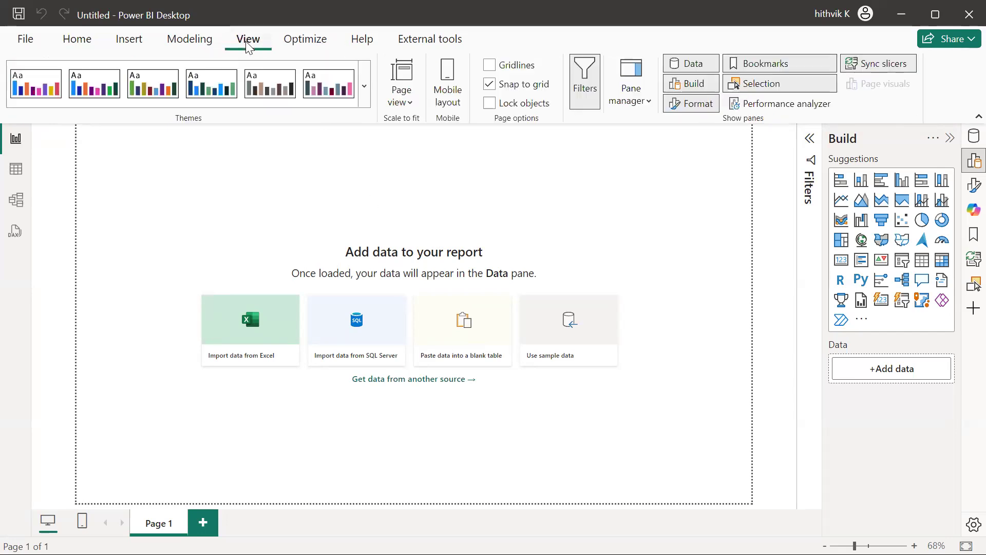
{"action": "left_click", "coordinate": [360, 41]}
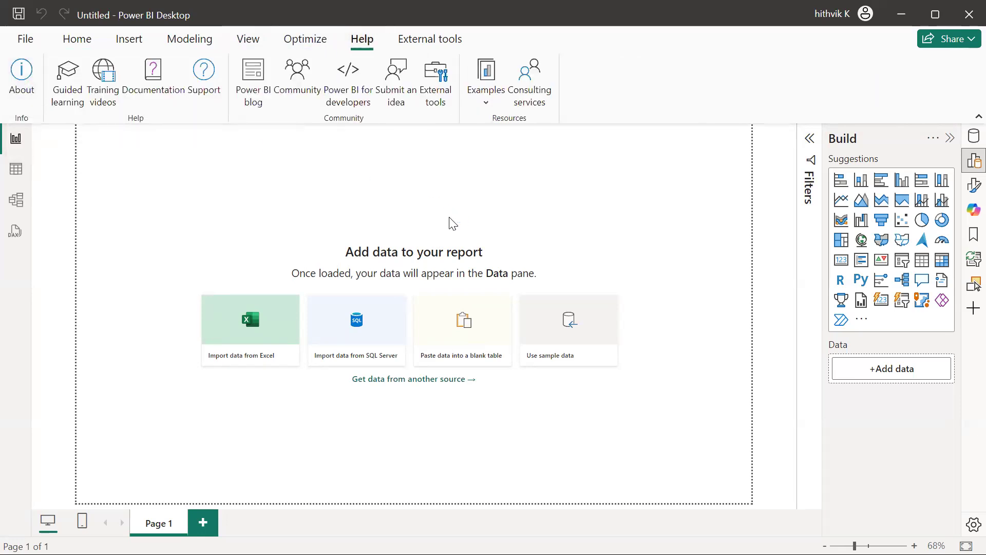
{"action": "left_click_drag", "start_coordinate": [477, 234], "coordinate": [242, 236]}
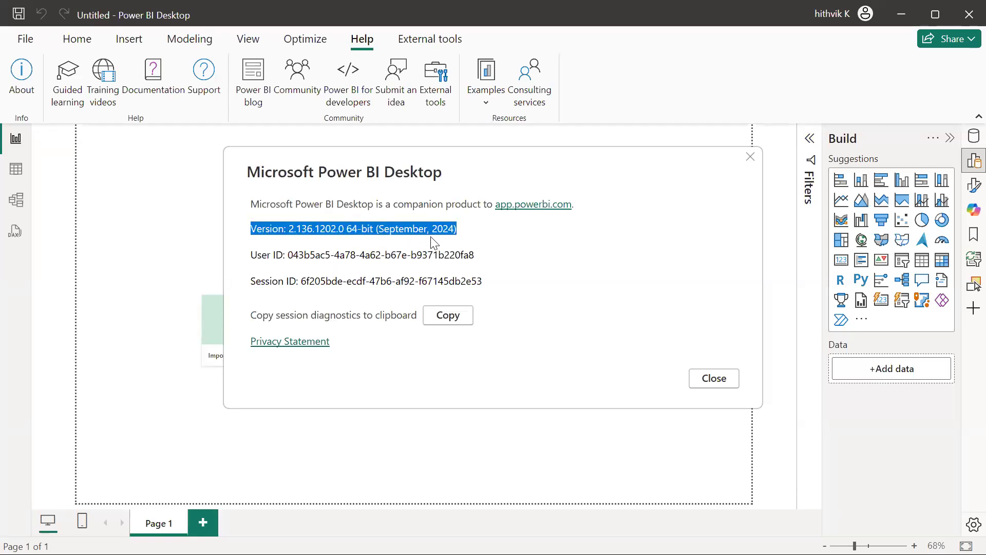
{"action": "left_click", "coordinate": [449, 229]}
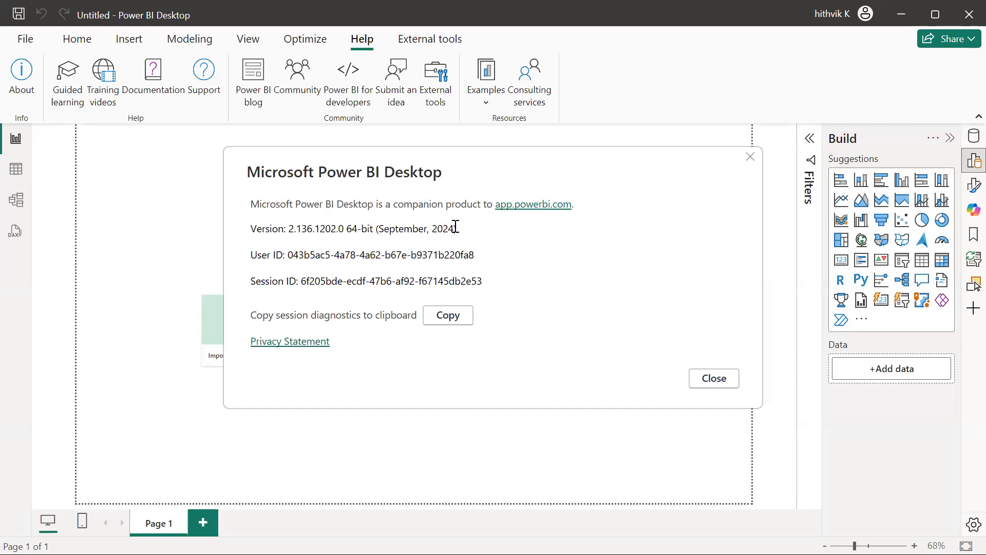
{"action": "left_click_drag", "start_coordinate": [455, 229], "coordinate": [380, 230]}
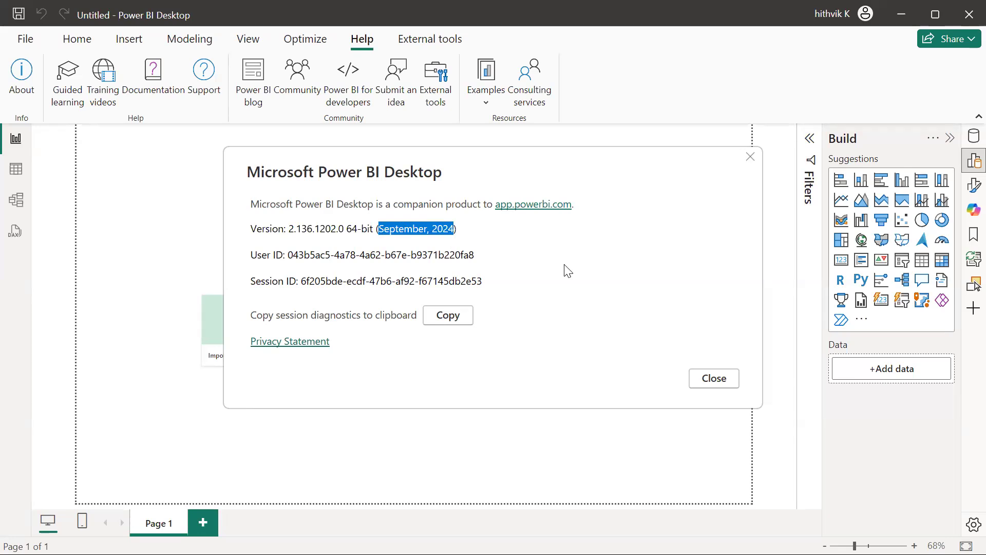
{"action": "left_click", "coordinate": [716, 380]}
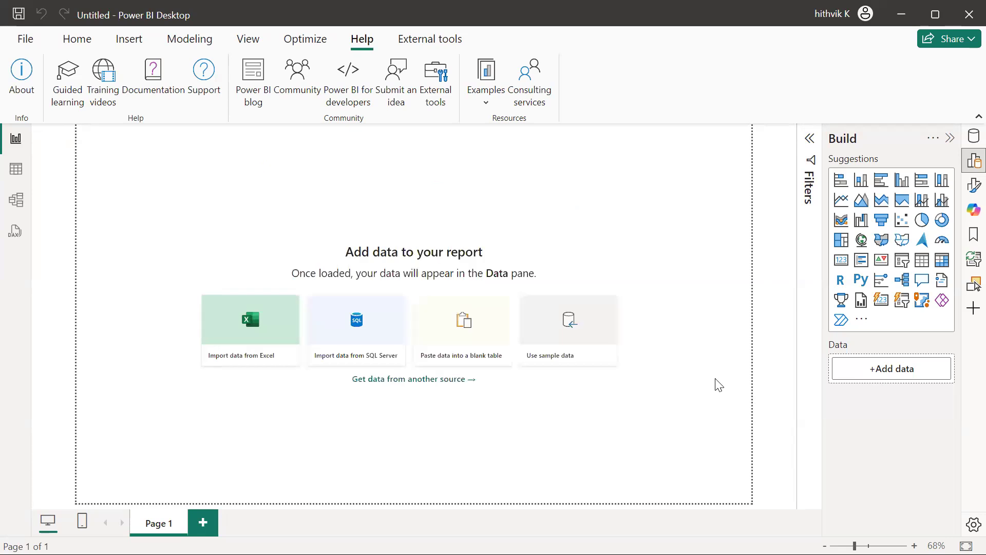
{"action": "left_click", "coordinate": [77, 39]}
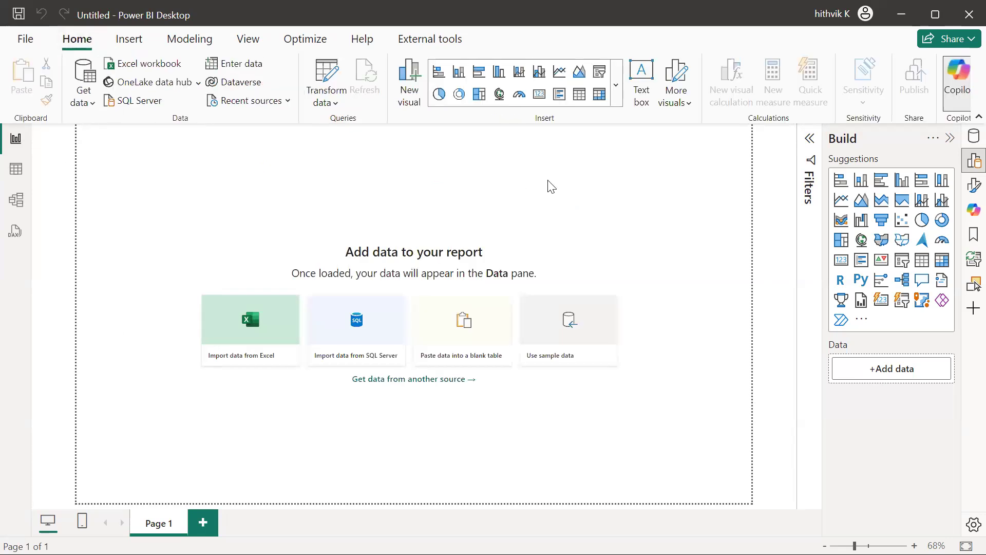
{"action": "key", "text": "alt+Tab"}
{"action": "key", "text": "alt"}
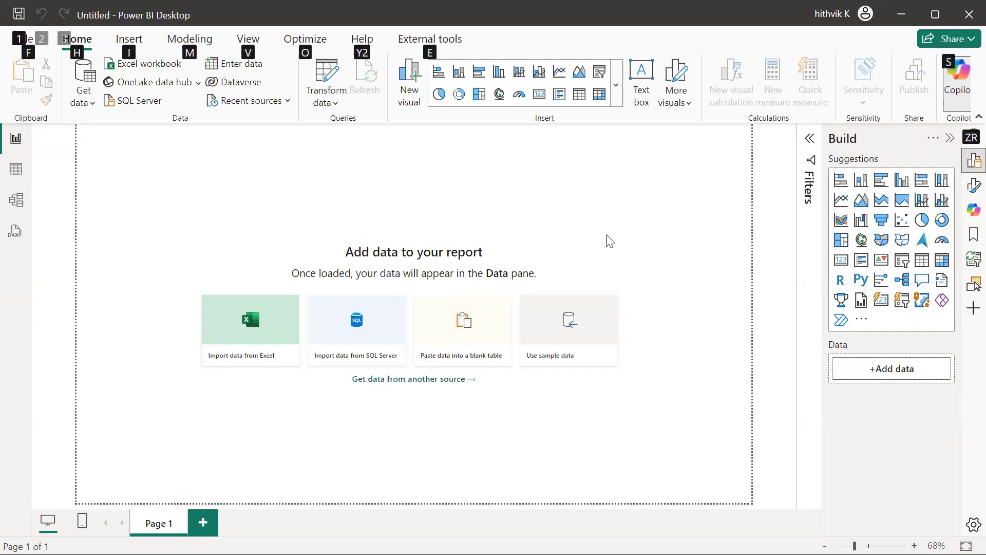
{"action": "key", "text": "Escape"}
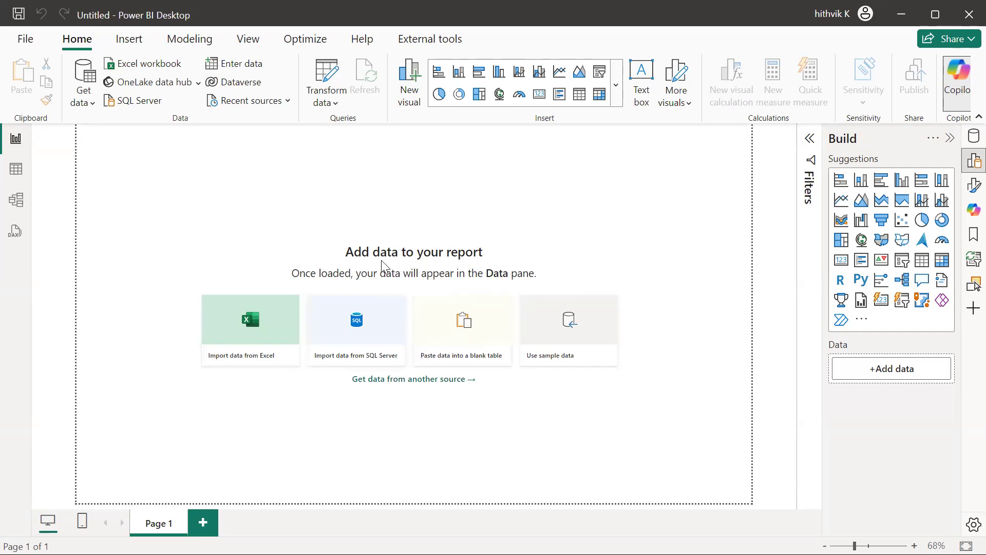
Insert an empty clustered column chart on Page 1, enlarge it, and dismiss the missing-data notice and visual suggestions
{"action": "left_click", "coordinate": [500, 74]}
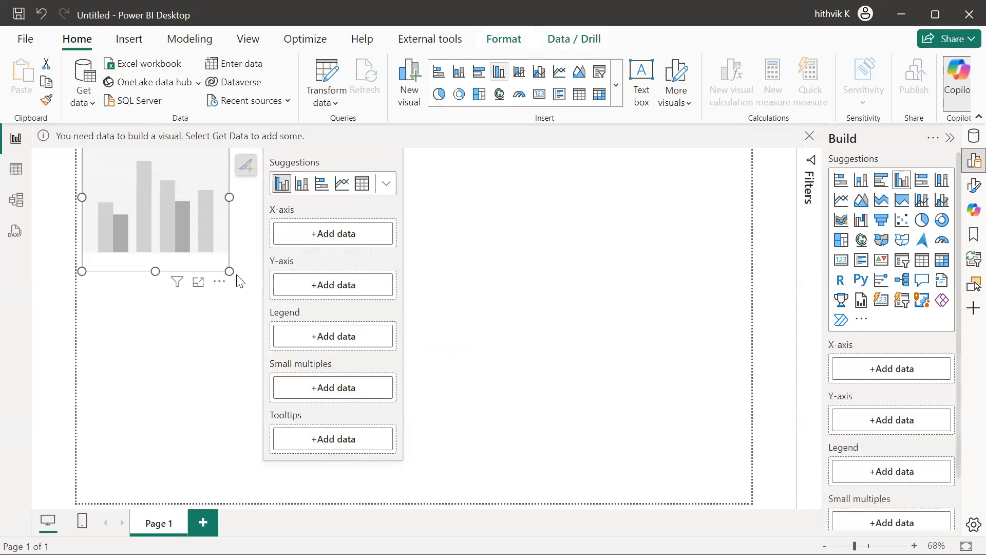
{"action": "left_click_drag", "start_coordinate": [229, 272], "coordinate": [357, 287]}
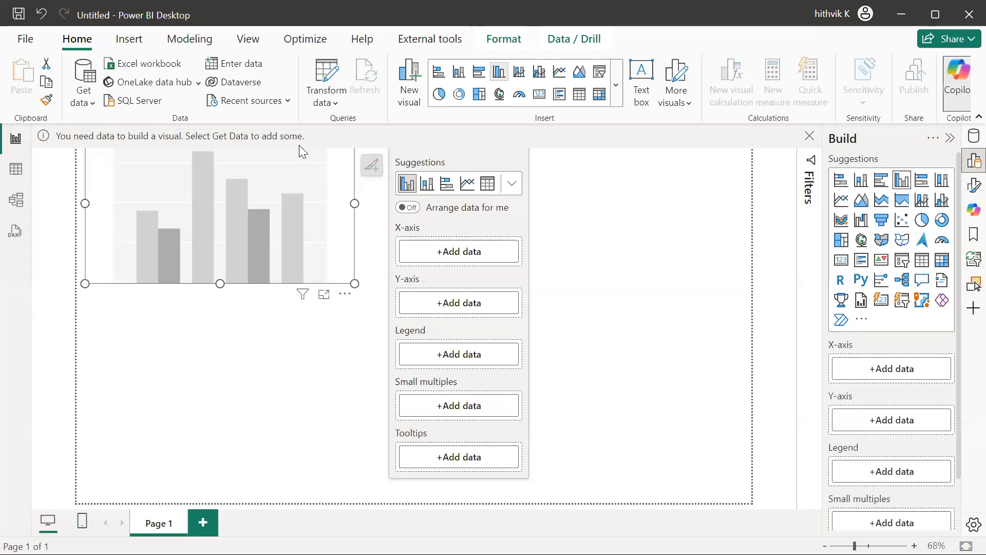
{"action": "left_click", "coordinate": [810, 137]}
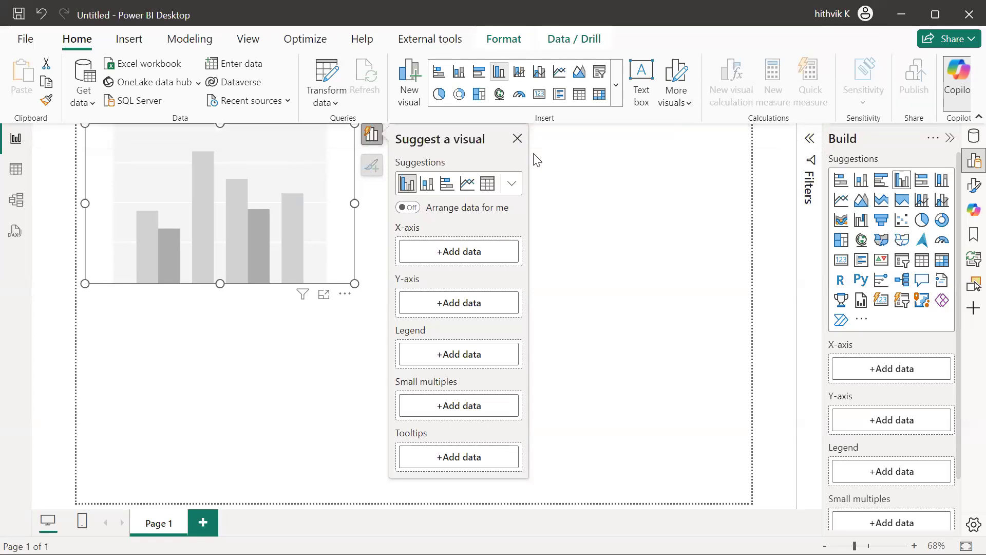
{"action": "left_click", "coordinate": [516, 140]}
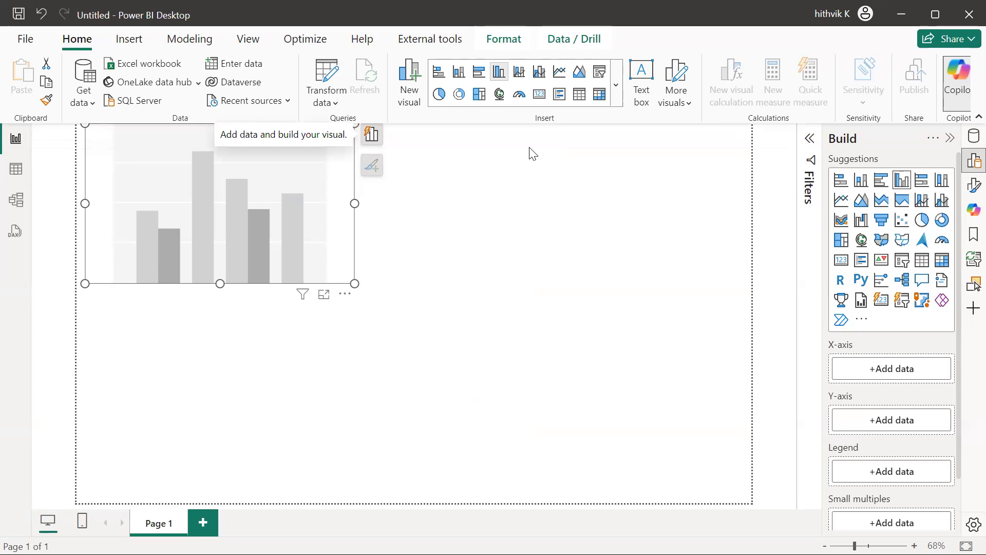
Delete the empty clustered column chart from Page 1
{"action": "key", "text": "alt+Tab"}
{"action": "key", "text": "alt+Tab"}
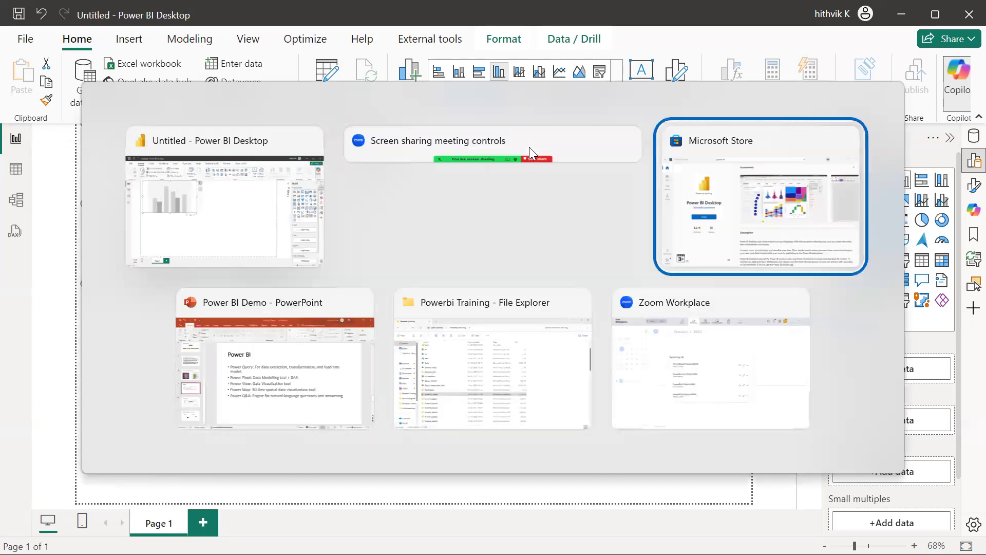
{"action": "key", "text": "alt+shift+Tab"}
{"action": "key", "text": "alt+shift+Tab"}
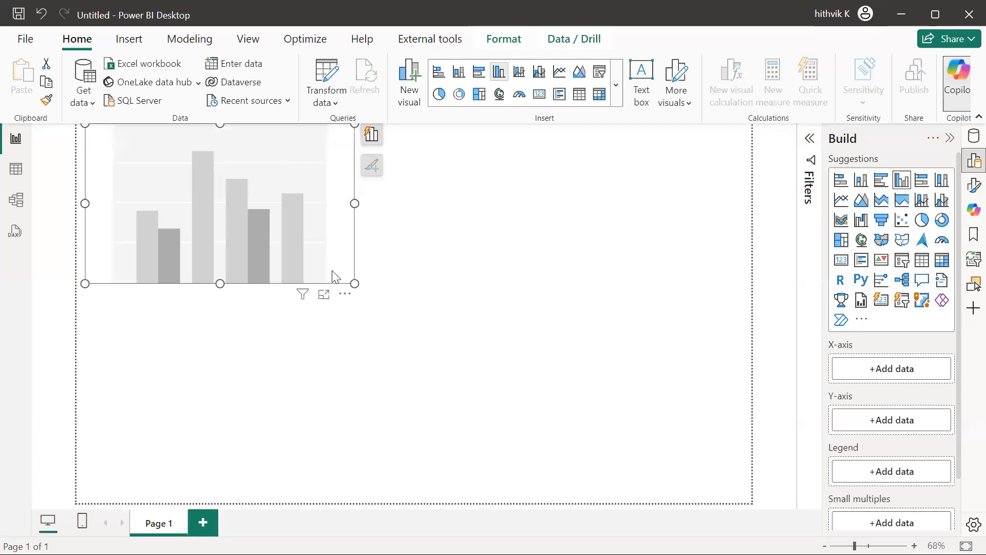
{"action": "key", "text": "Delete"}
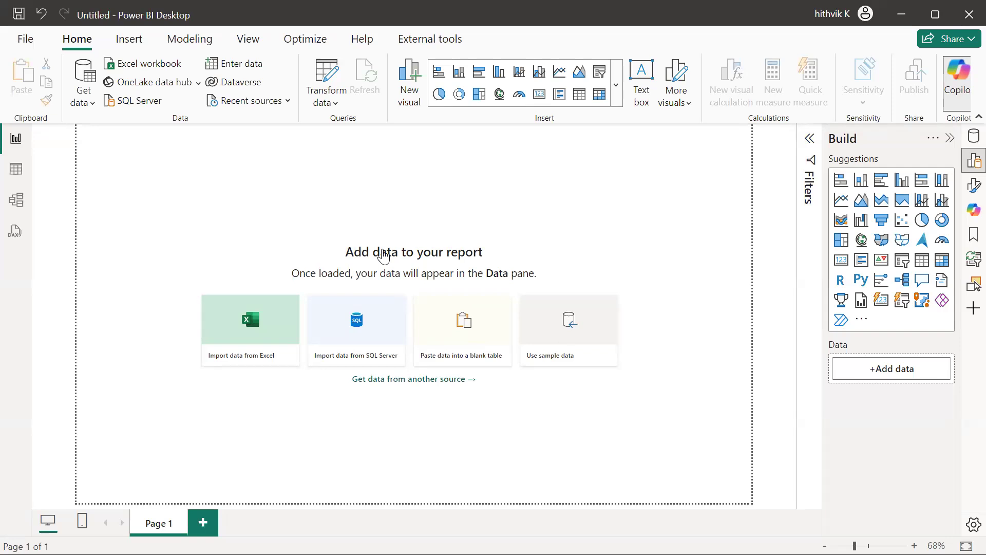
Switch to the Power BI Demo presentation in PowerPoint and show slide 5, Power BI Desktop
{"action": "key", "text": "alt+Tab"}
{"action": "key", "text": "alt+Tab"}
{"action": "key", "text": "alt+Tab"}
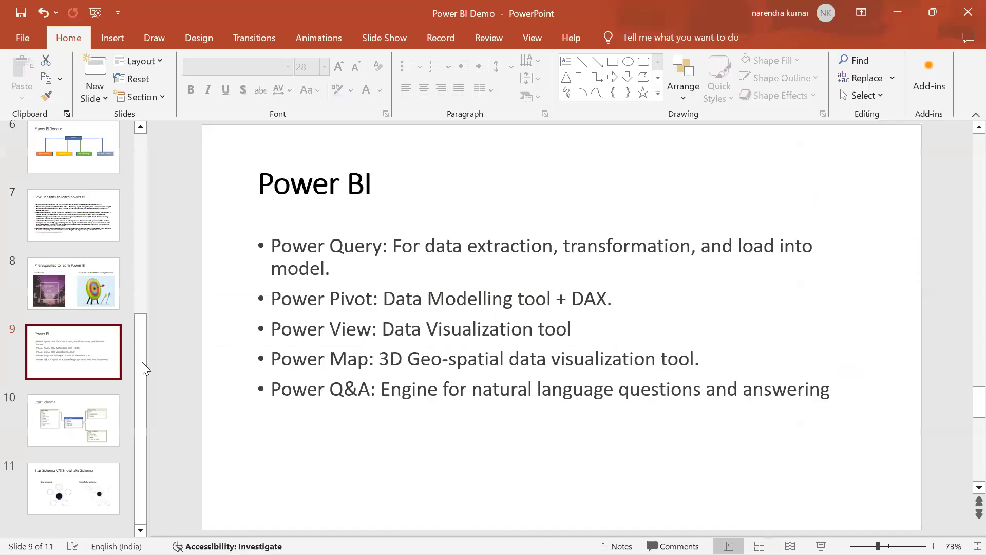
{"action": "left_click_drag", "start_coordinate": [142, 361], "coordinate": [143, 262]}
{"action": "left_click", "coordinate": [88, 252]}
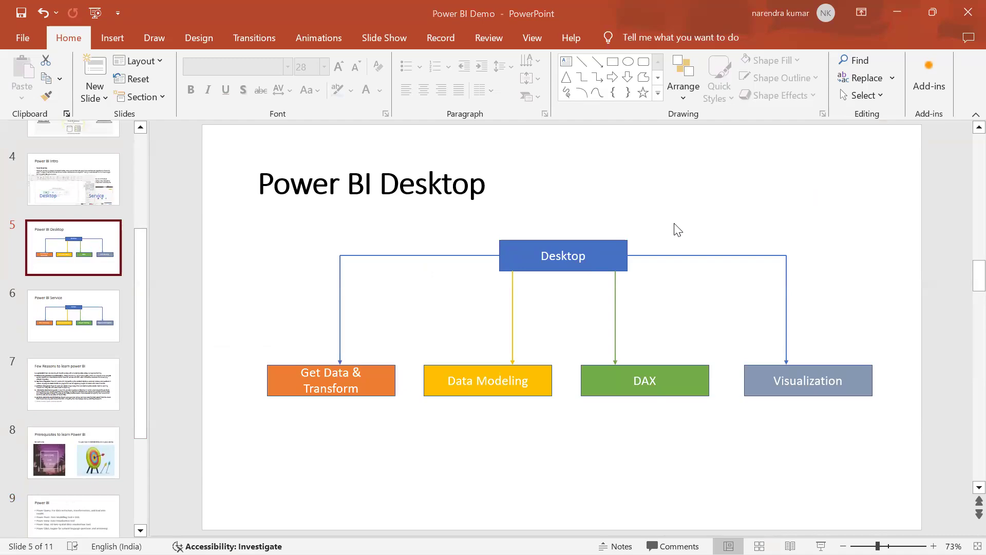
Switch back to Power BI Desktop and open the complete Get Data list of source connectors
{"action": "key", "text": "alt+Tab"}
{"action": "key", "text": "alt+Tab"}
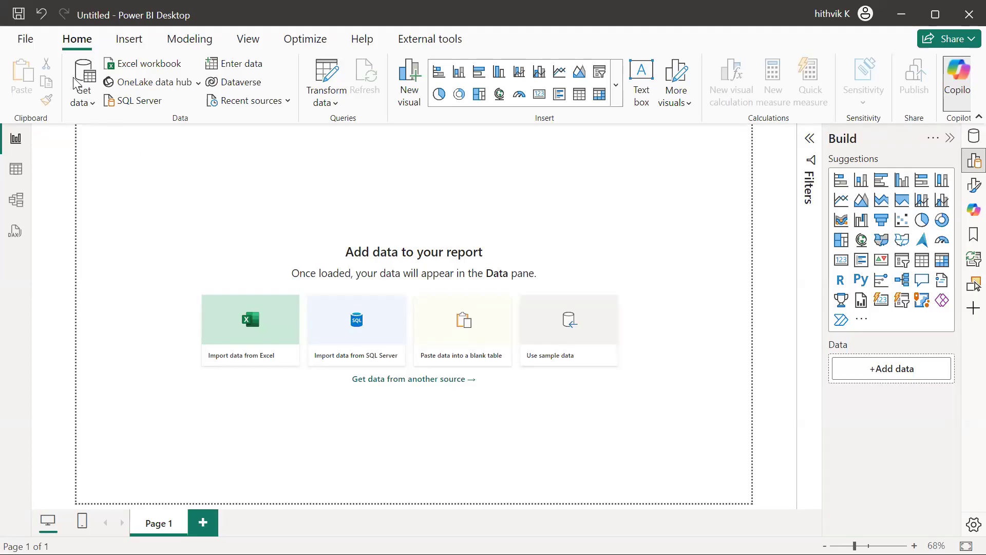
{"action": "left_click", "coordinate": [93, 104]}
{"action": "left_click", "coordinate": [146, 445]}
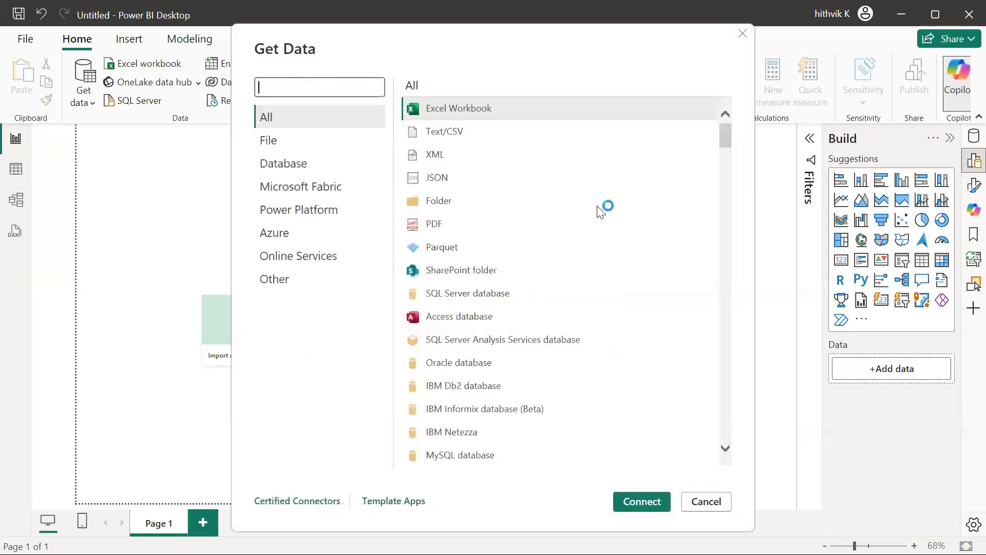
Browse the available data connectors and select Excel Workbook as the source
{"action": "mouse_move", "coordinate": [728, 128]}
{"action": "left_mouse_down"}
{"action": "mouse_move", "coordinate": [743, 436]}
{"action": "mouse_move", "coordinate": [750, 284]}
{"action": "mouse_move", "coordinate": [741, 115]}
{"action": "left_mouse_up"}
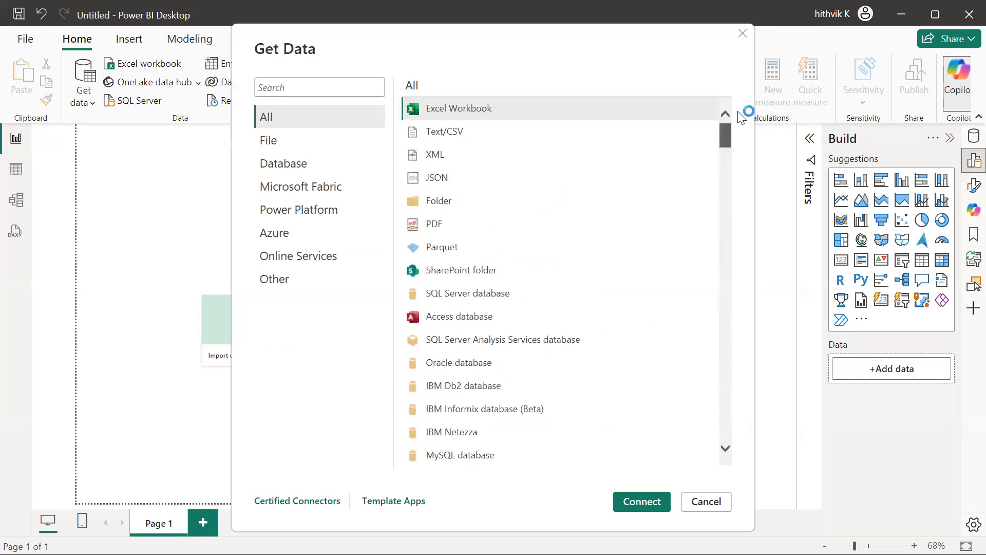
{"action": "scroll", "coordinate": [728, 147], "scroll_direction": "down", "scroll_amount": 5}
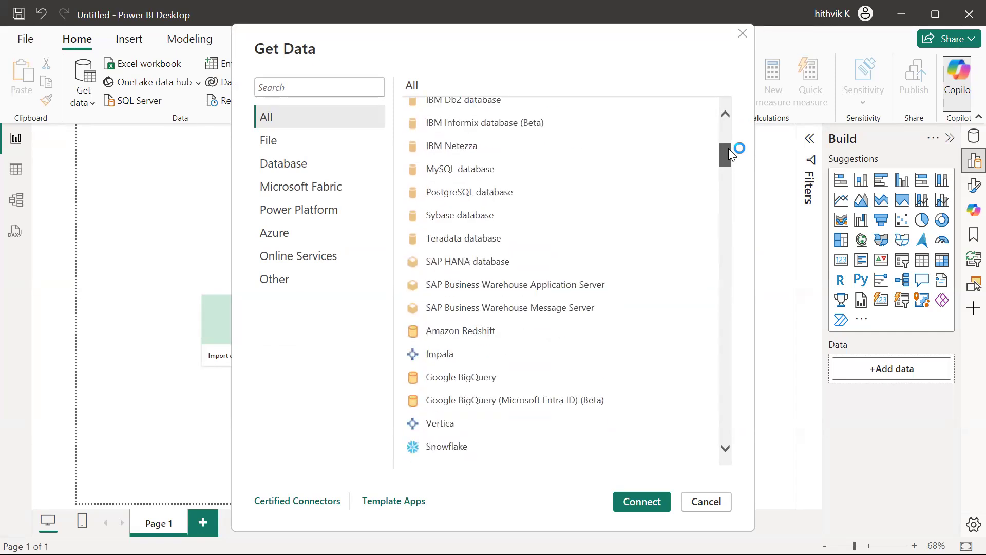
{"action": "scroll", "coordinate": [728, 148], "scroll_direction": "down", "scroll_amount": 10}
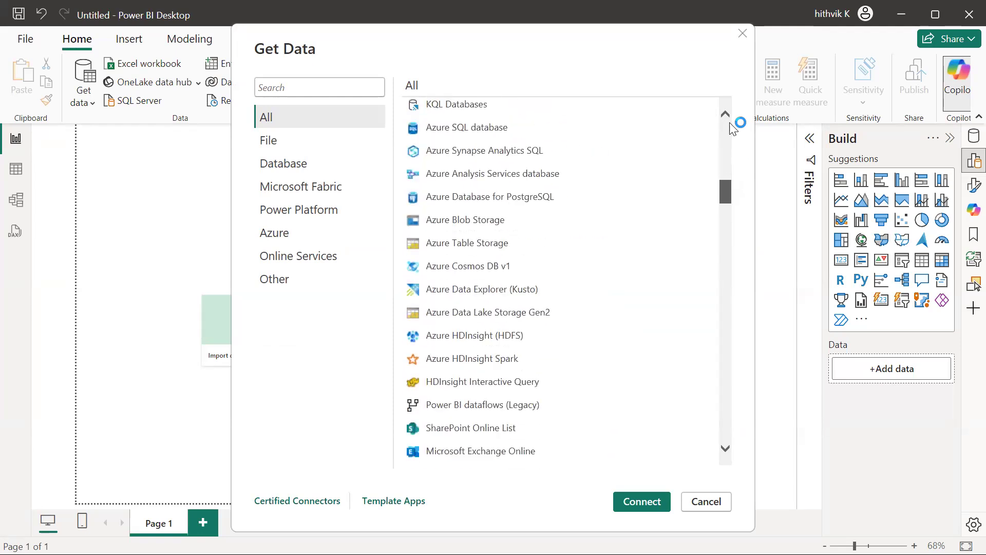
{"action": "scroll", "coordinate": [733, 123], "scroll_direction": "up", "scroll_amount": 15}
{"action": "left_click_drag", "start_coordinate": [729, 128], "coordinate": [764, 119]}
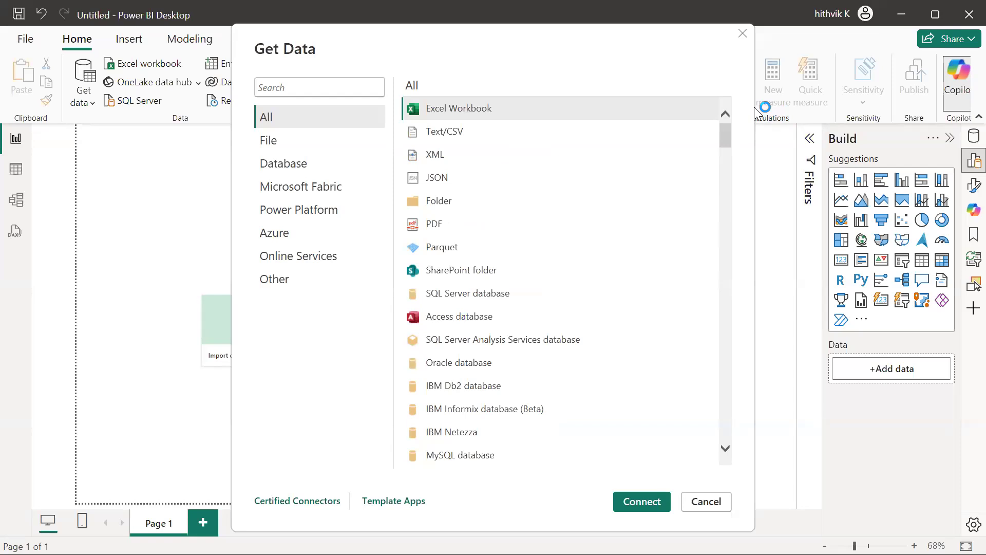
{"action": "left_click", "coordinate": [477, 114]}
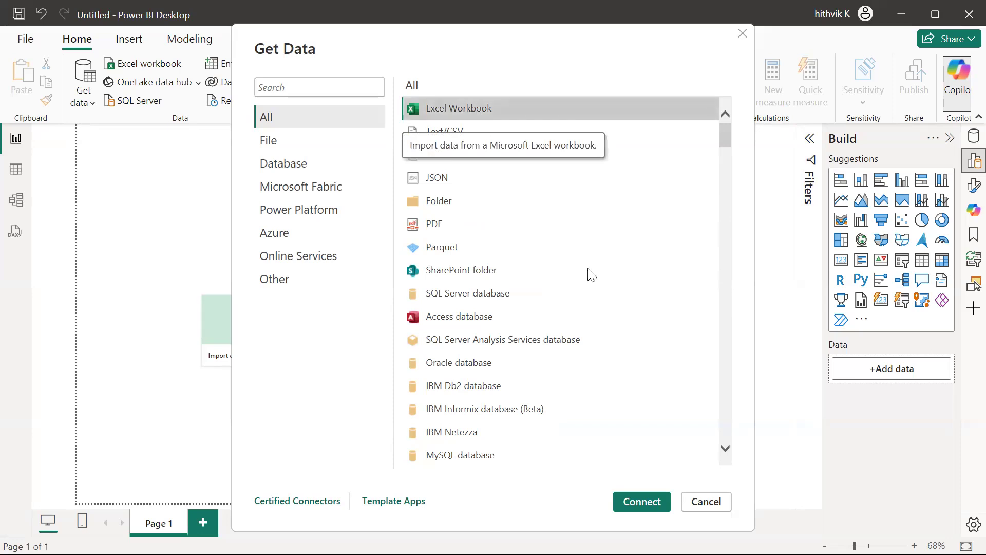
Connect to the SAMPLE_DATA Excel workbook in the Powerbi Training folder on the Desktop
{"action": "left_click", "coordinate": [649, 502]}
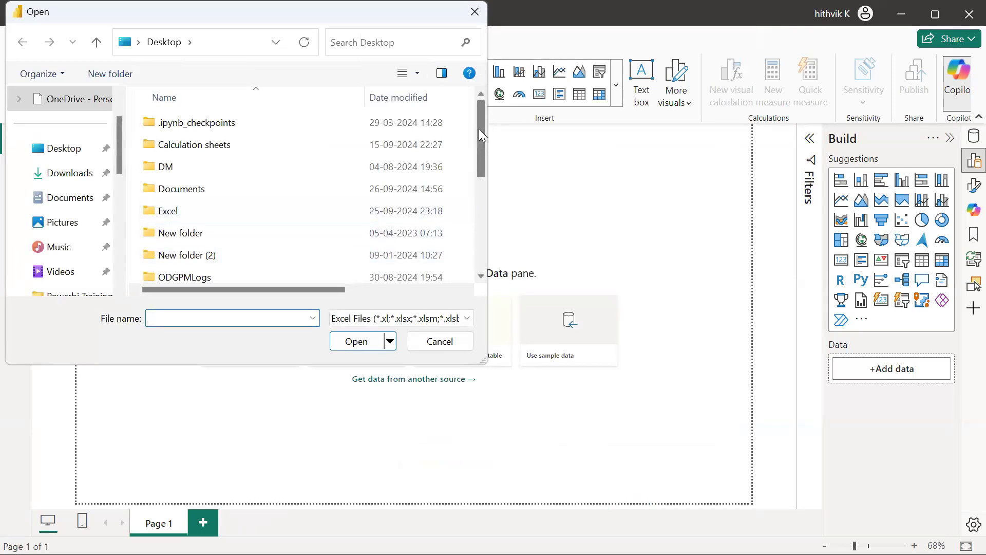
{"action": "left_click_drag", "start_coordinate": [478, 128], "coordinate": [478, 200]}
{"action": "double_click", "coordinate": [228, 162]}
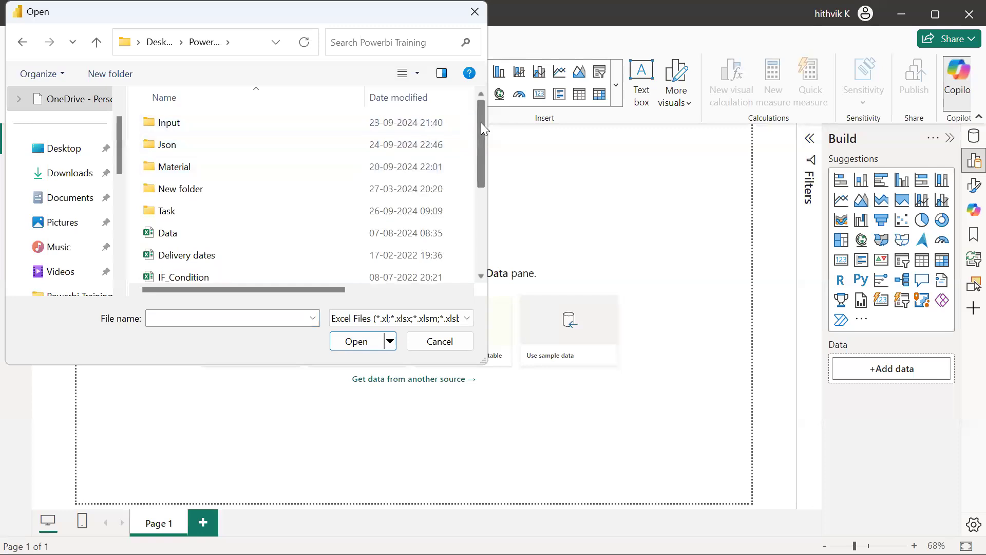
{"action": "left_click_drag", "start_coordinate": [481, 122], "coordinate": [495, 221]}
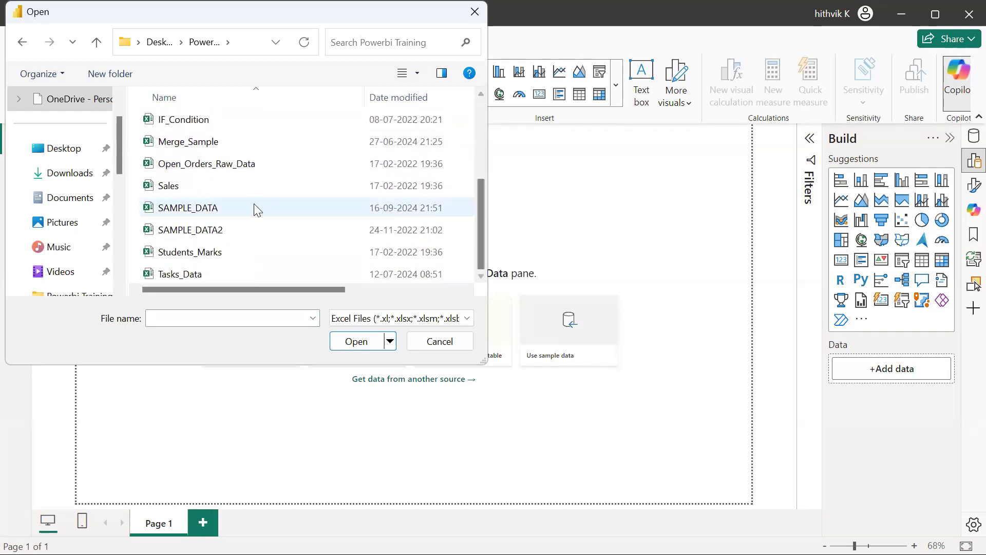
{"action": "left_click", "coordinate": [213, 208]}
{"action": "left_click", "coordinate": [351, 348]}
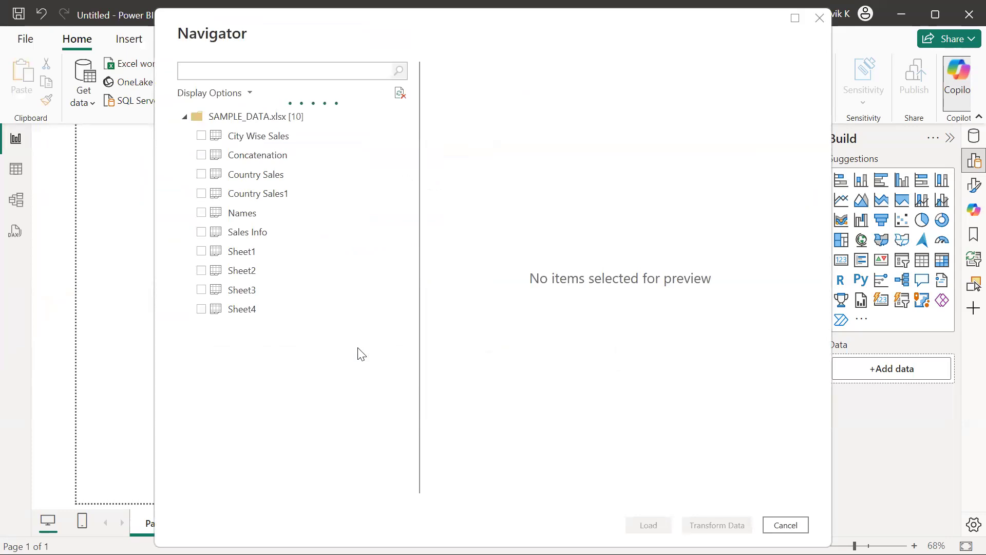
Switch to the Power BI Demo presentation in PowerPoint to view the Power BI Desktop slide, and return to Power BI Desktop
{"action": "key", "text": "alt+Tab"}
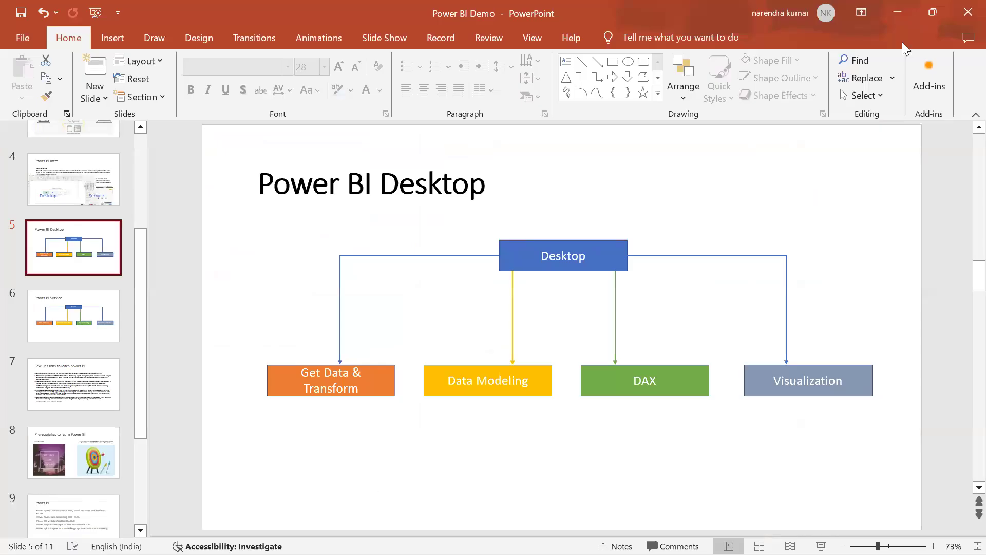
{"action": "left_click", "coordinate": [900, 11]}
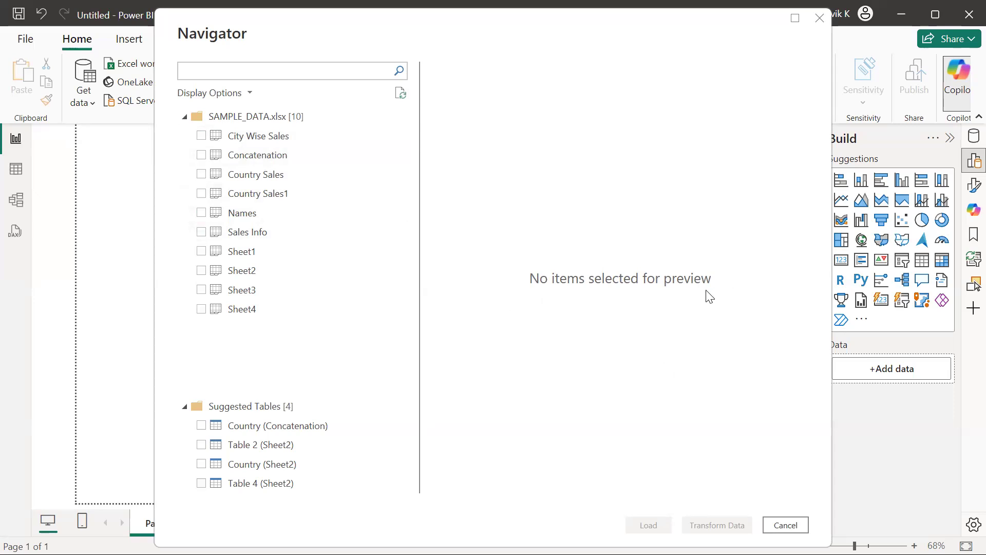
Preview the City Wise Sales sheet of SAMPLE_DATA.xlsx and look across its columns
{"action": "left_click", "coordinate": [244, 137]}
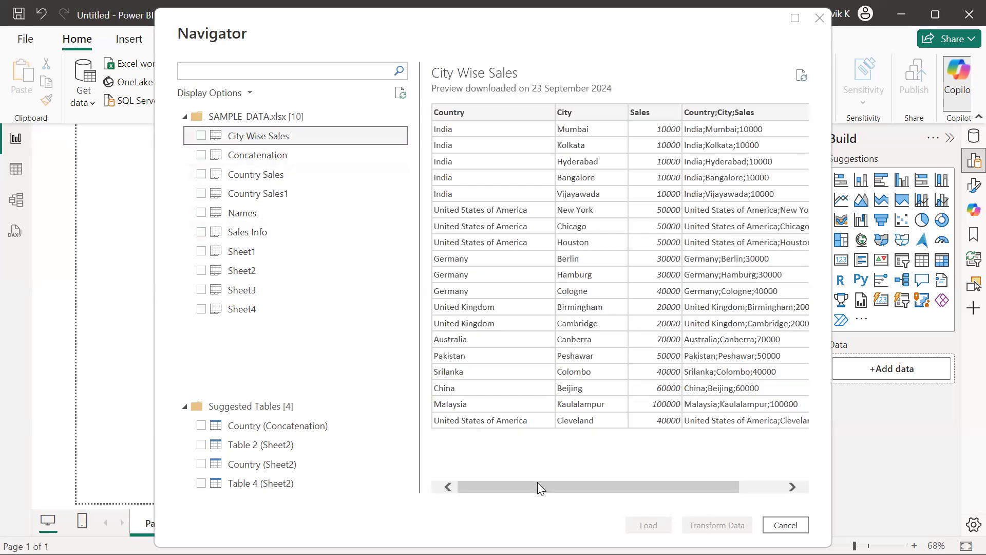
{"action": "left_click_drag", "start_coordinate": [557, 482], "coordinate": [511, 485]}
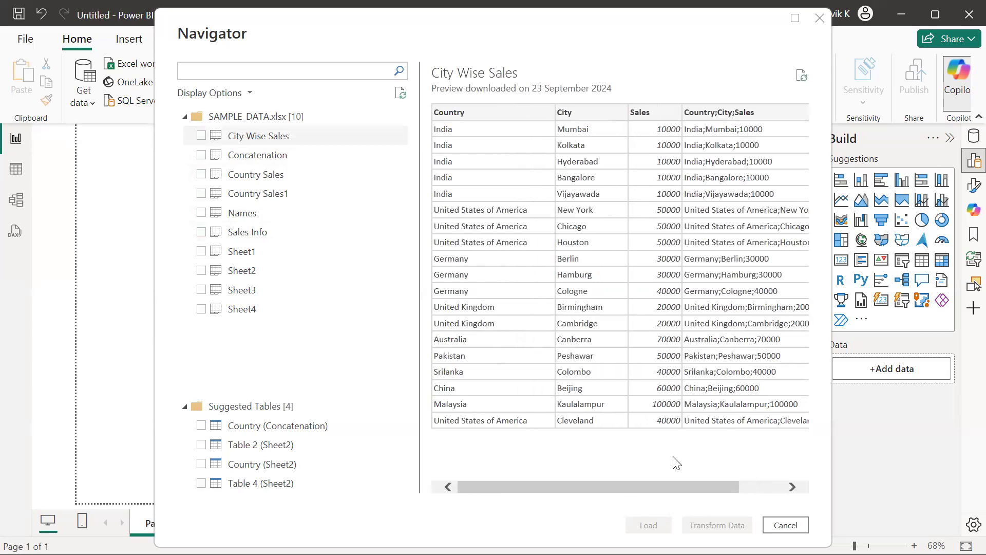
{"action": "left_click_drag", "start_coordinate": [678, 485], "coordinate": [591, 491]}
Preview the Country Sales, Sheet1, Sheet2, Sheet3, Sheet4 and Names sheets of the workbook
{"action": "left_click", "coordinate": [253, 178]}
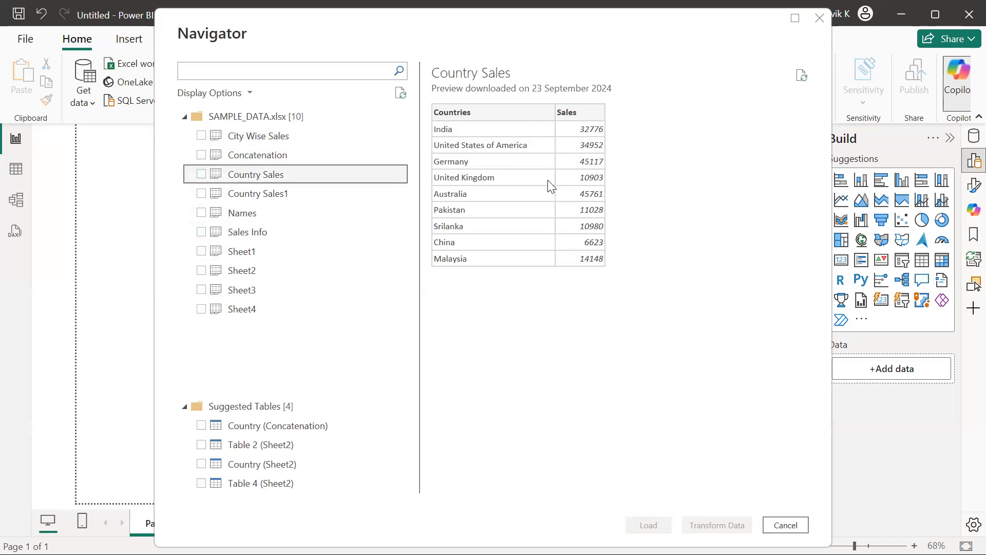
{"action": "left_click", "coordinate": [258, 254]}
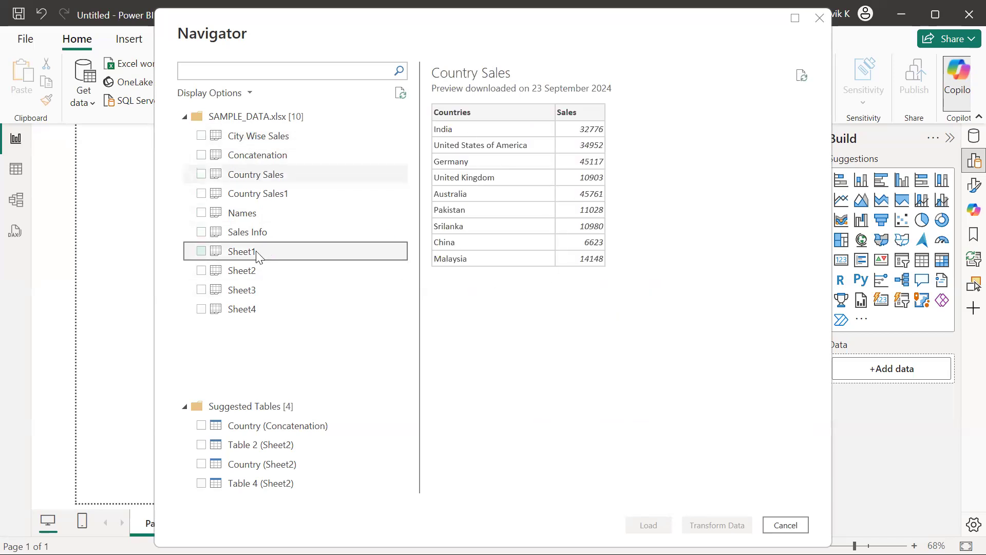
{"action": "left_click", "coordinate": [271, 277]}
{"action": "left_click", "coordinate": [265, 289]}
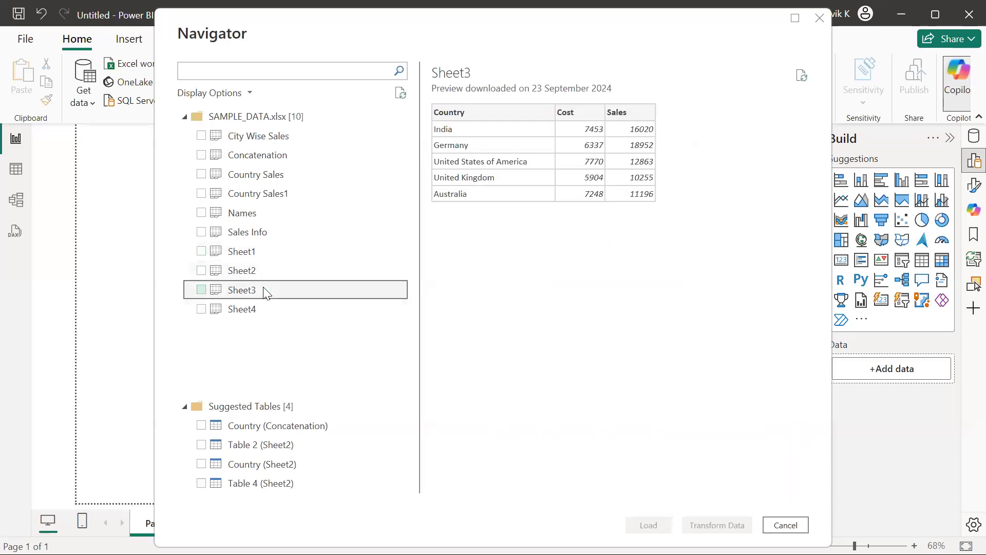
{"action": "left_click", "coordinate": [257, 310]}
{"action": "left_click", "coordinate": [250, 214]}
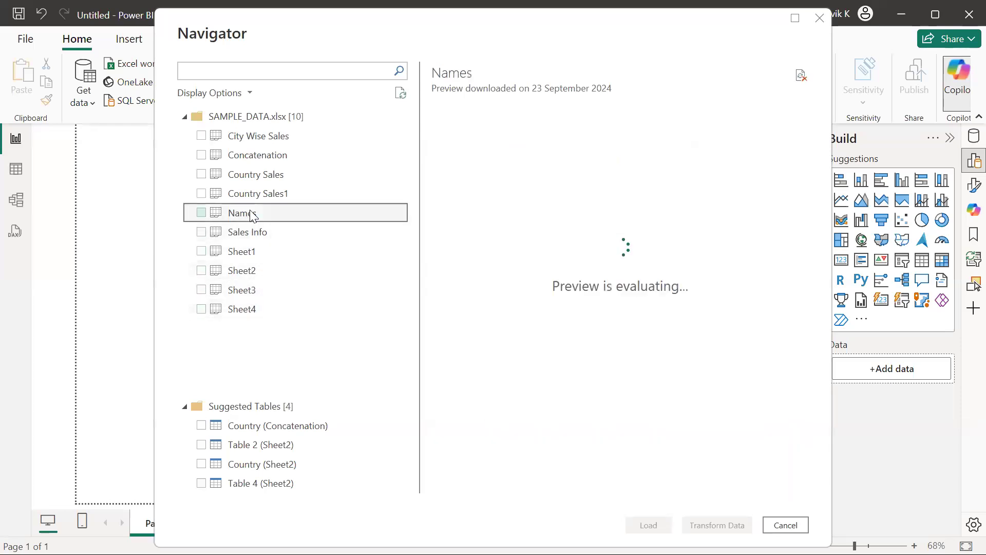